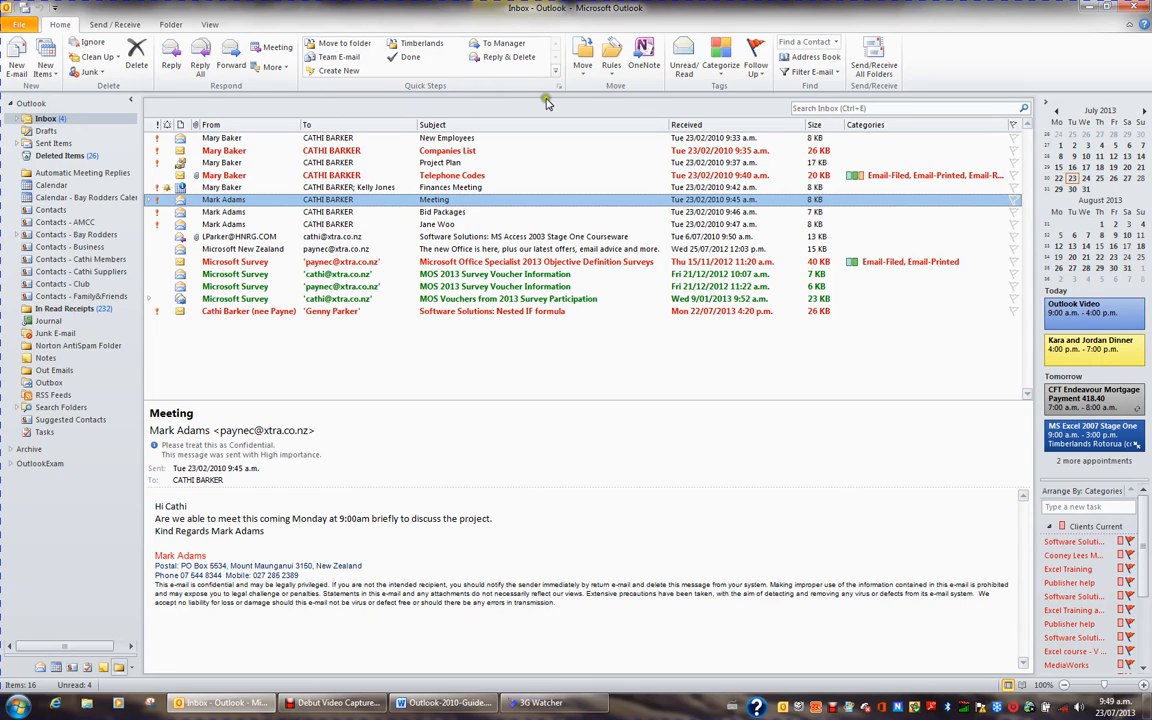
Create a rule from the selected Meeting message that shows mail from its sender in the New Item Alert window
left_click(617, 76)
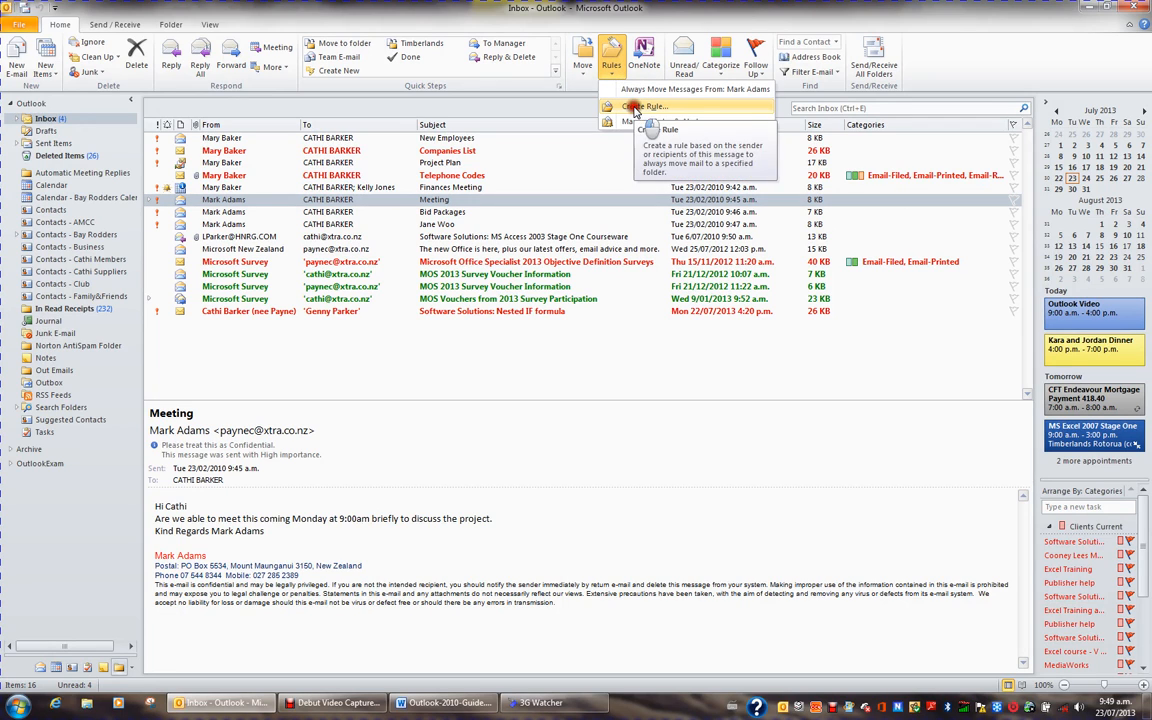
left_click(632, 107)
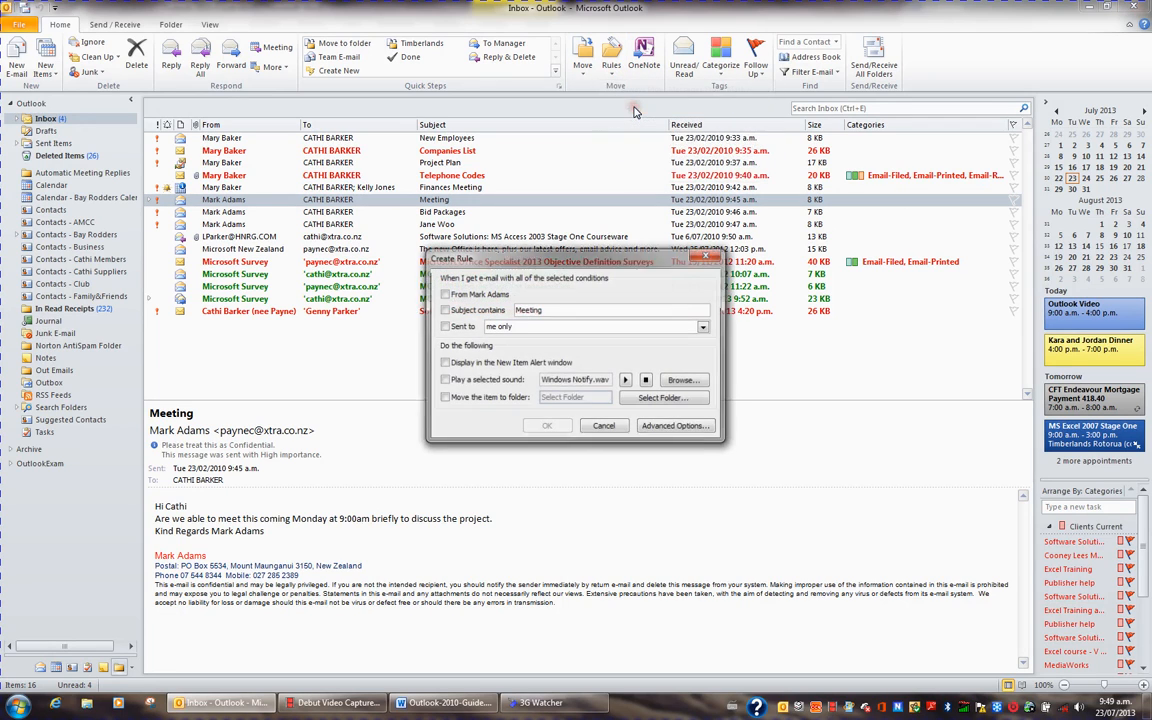
left_click(444, 295)
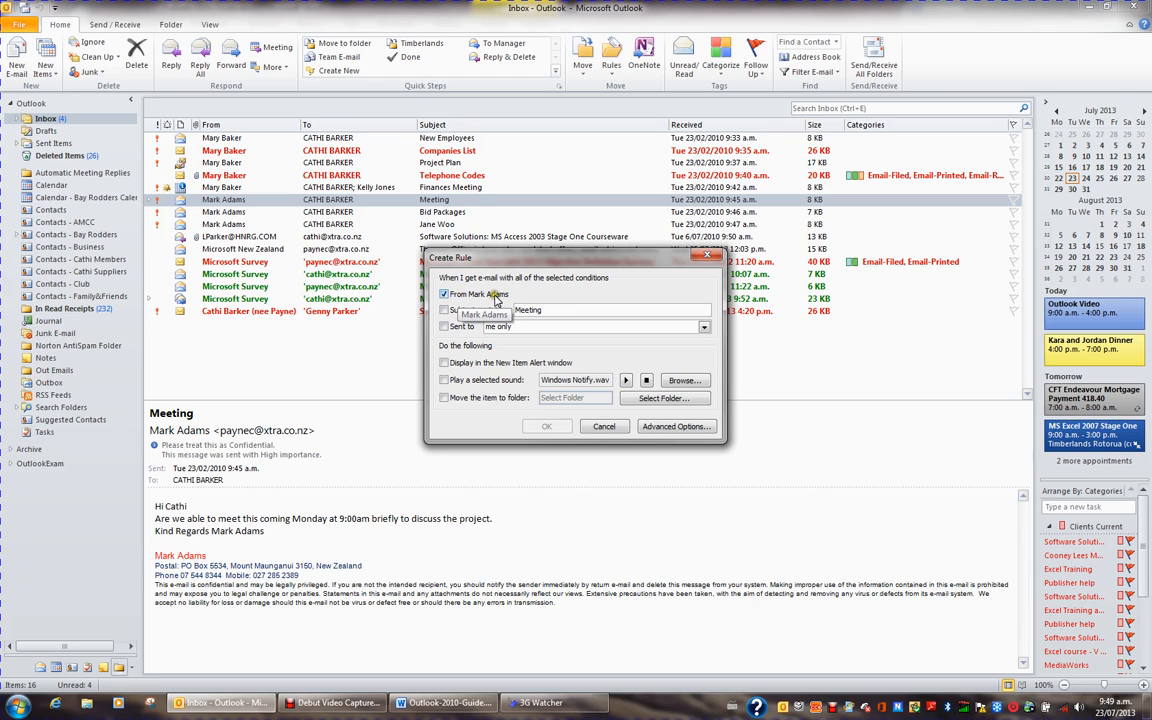
left_click(463, 364)
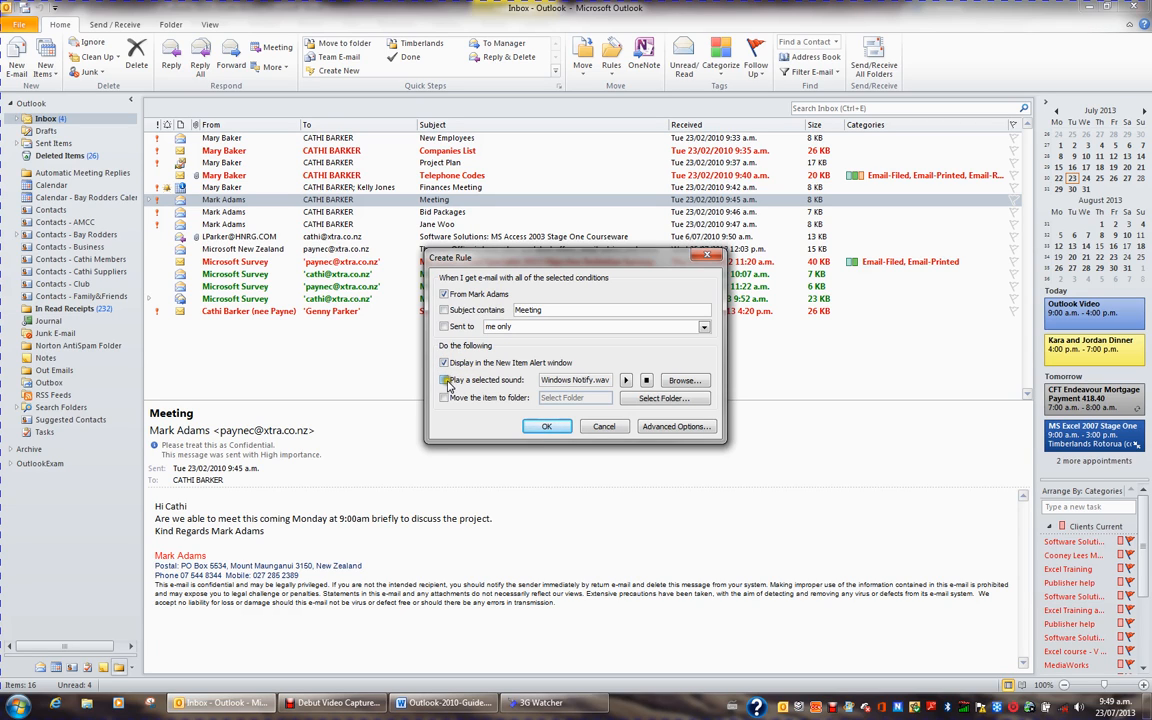
Have the rule play Windows Logoff Sound.wav, preview the sound, and save the rule without running it on existing messages
left_click(445, 381)
left_click(680, 382)
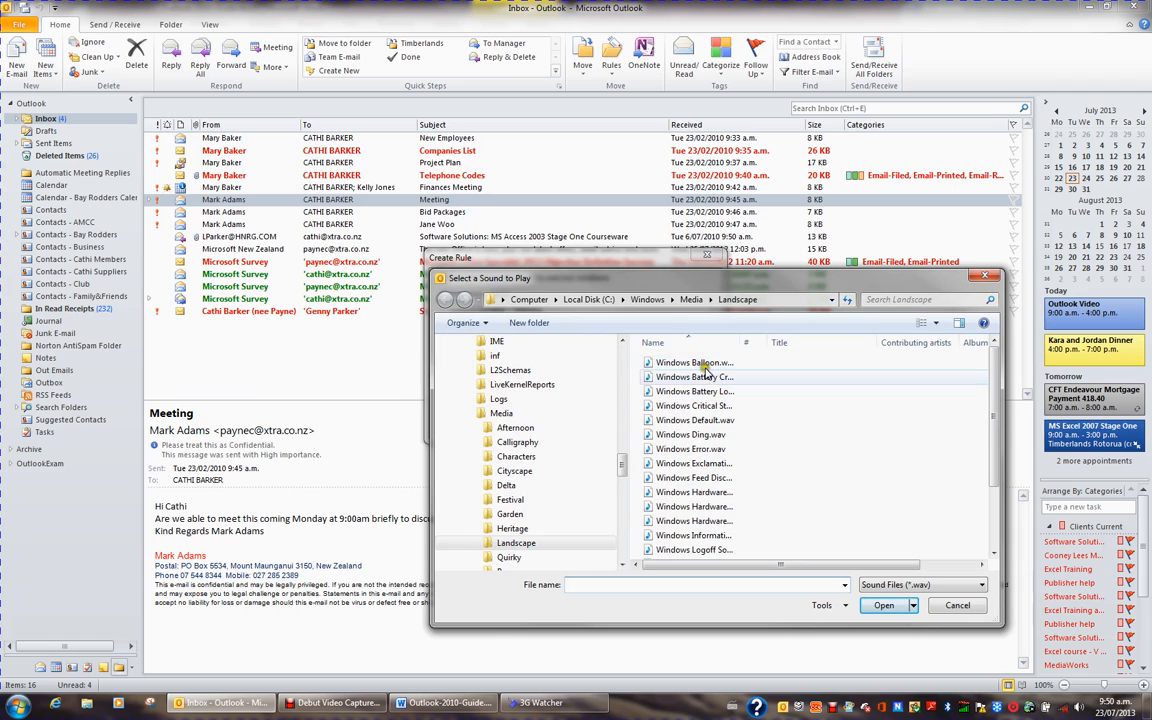
left_click(707, 550)
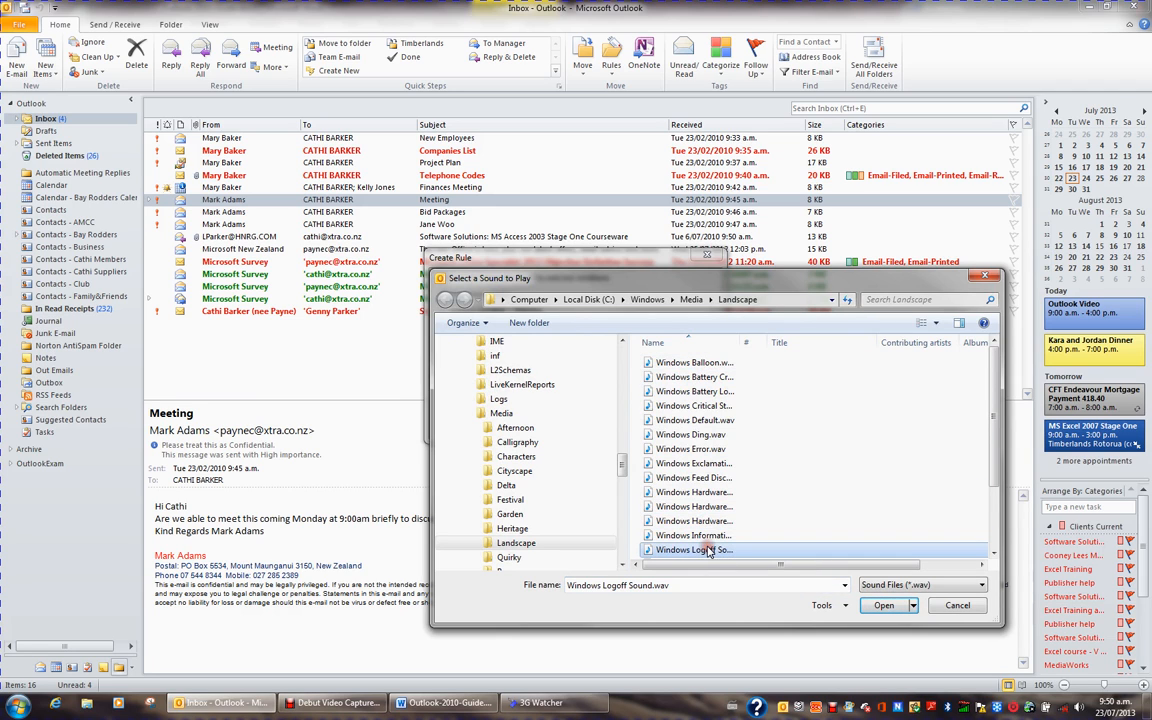
left_click(883, 605)
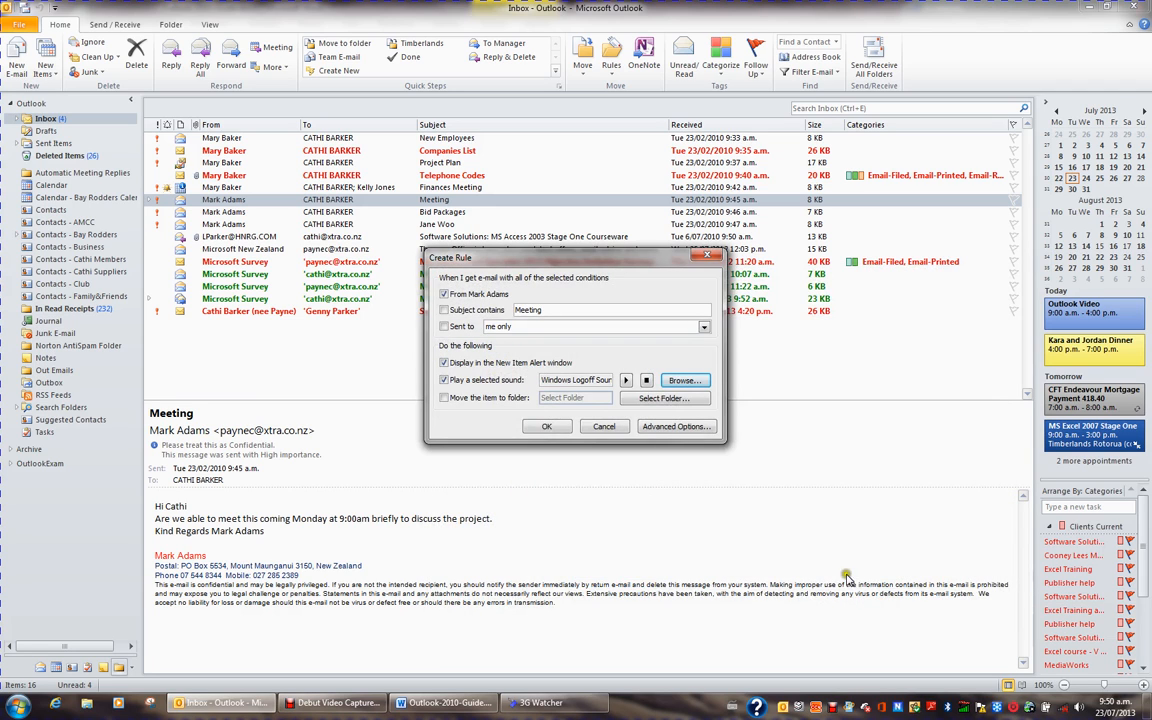
left_click(626, 381)
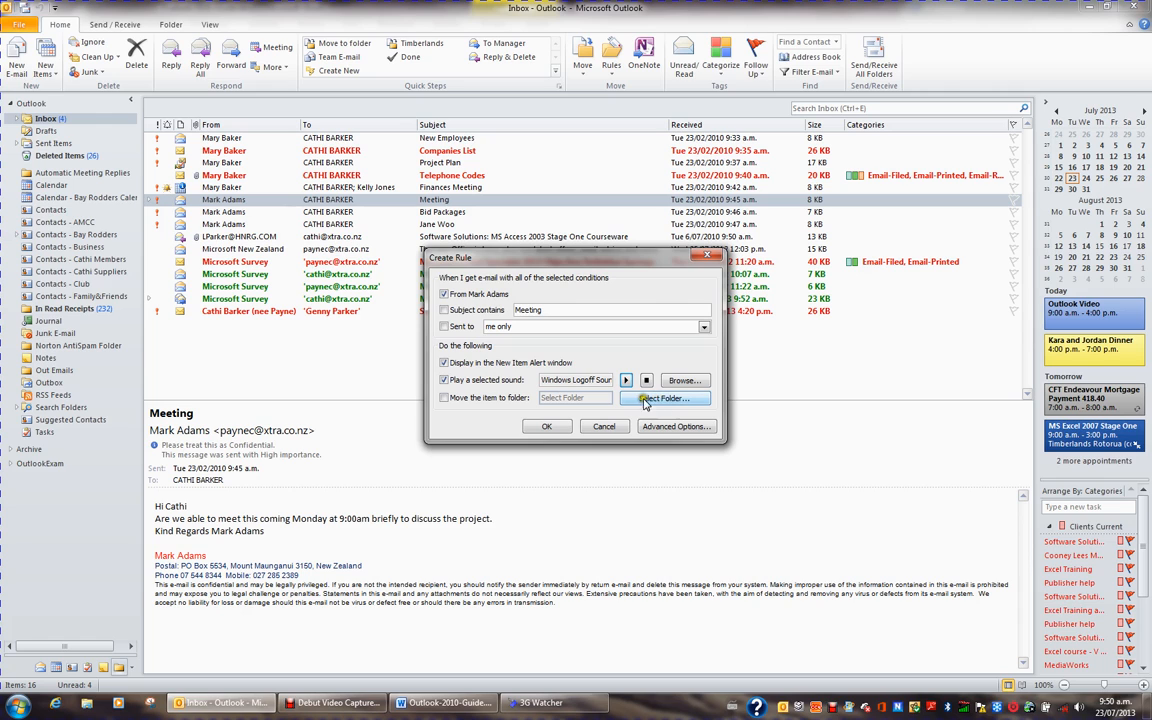
left_click(555, 429)
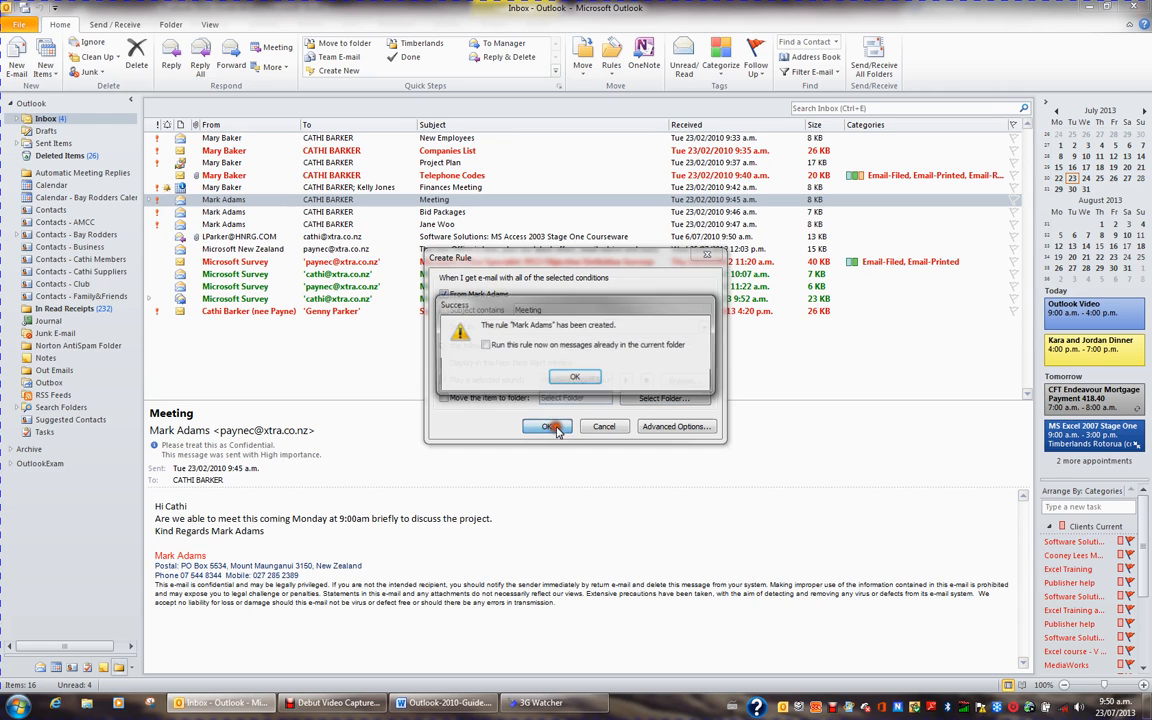
left_click(586, 378)
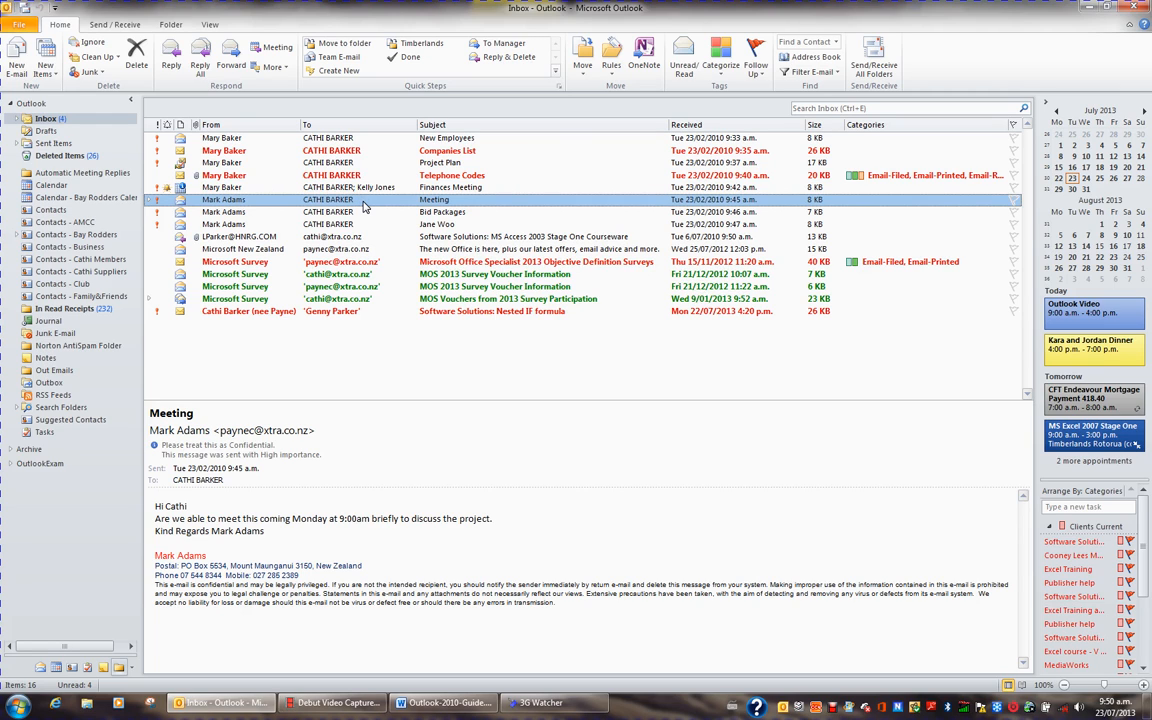
Start a blank rule for received messages in Rules and Alerts, with the condition for specific words in the subject or body
left_click(612, 70)
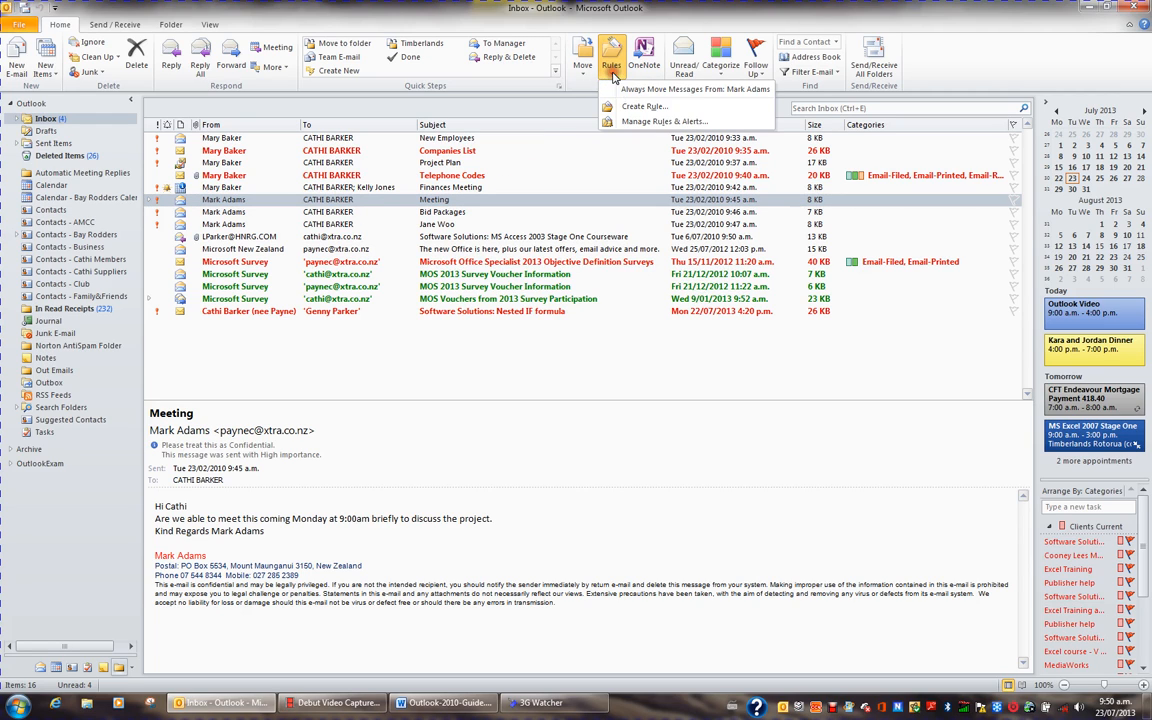
left_click(633, 123)
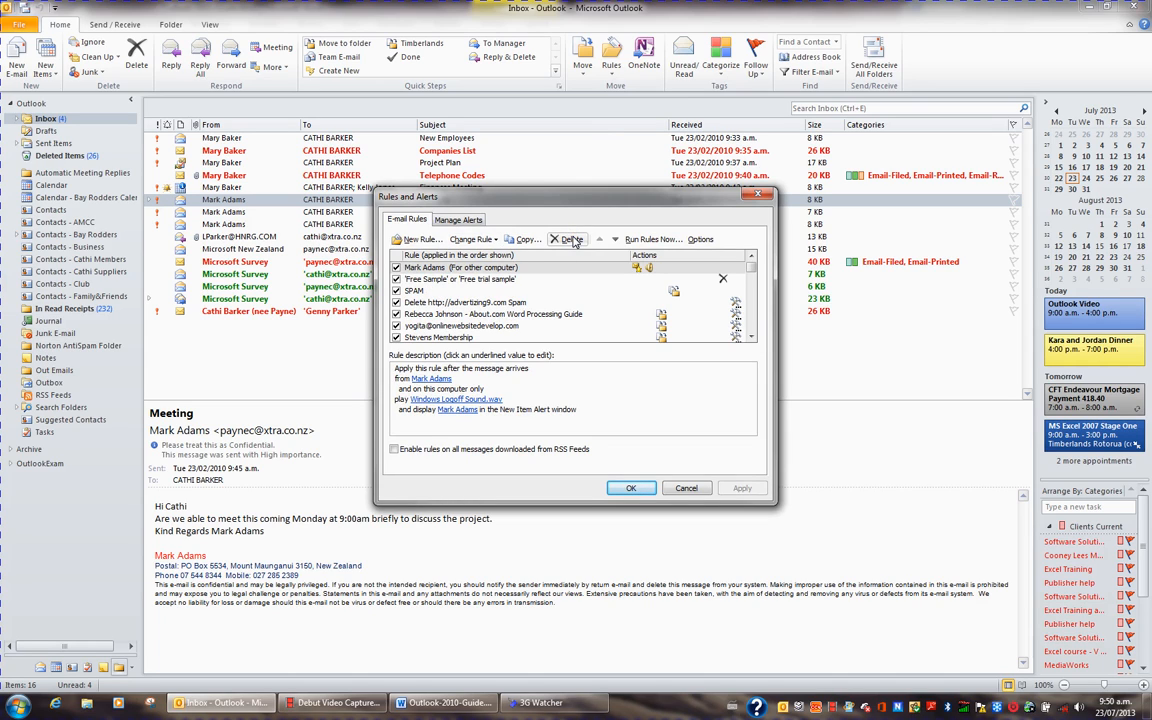
left_click(422, 241)
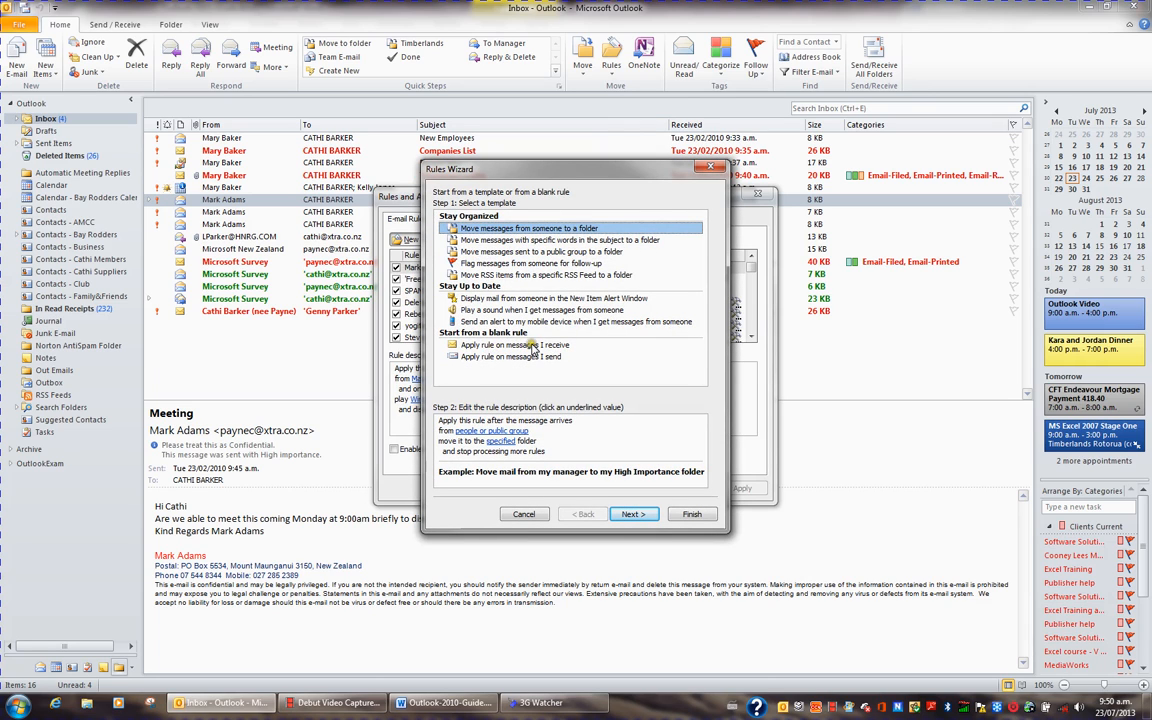
left_click(530, 345)
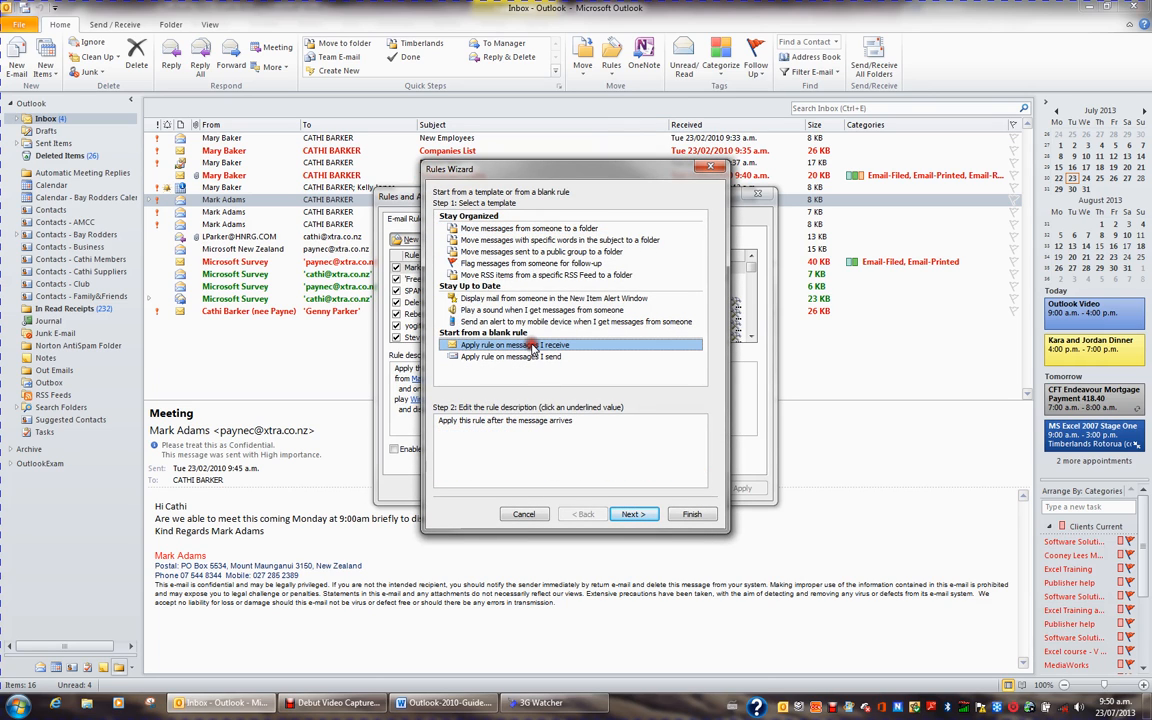
left_click(635, 514)
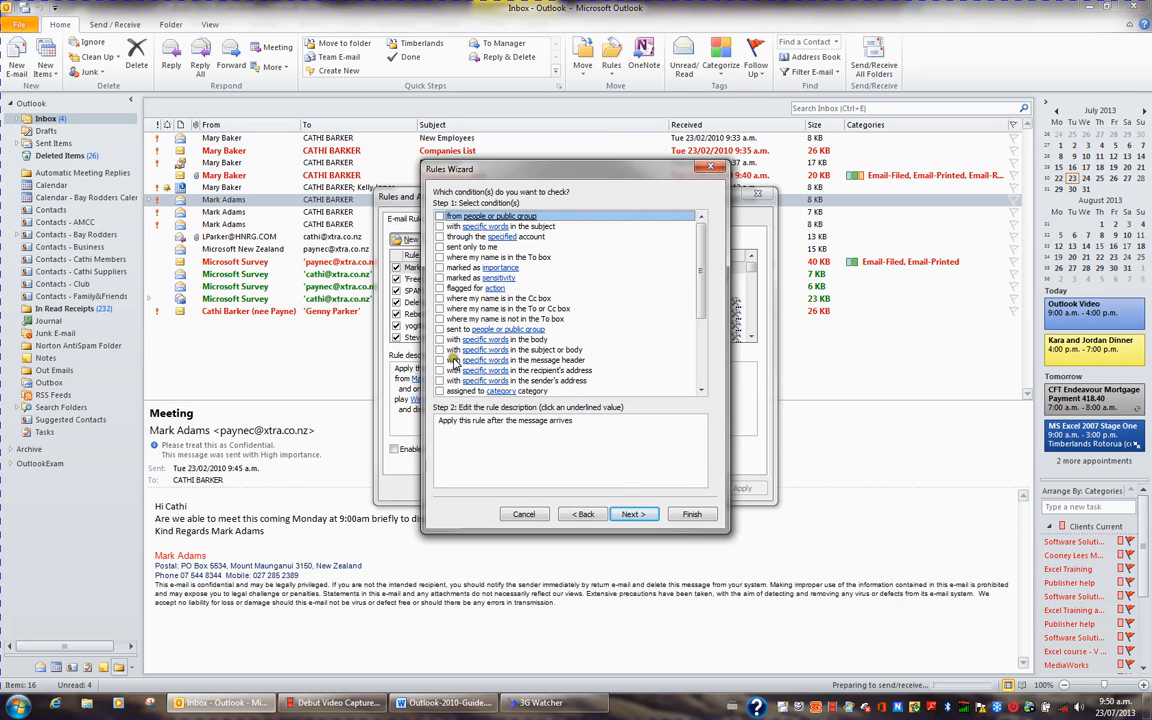
left_click(440, 351)
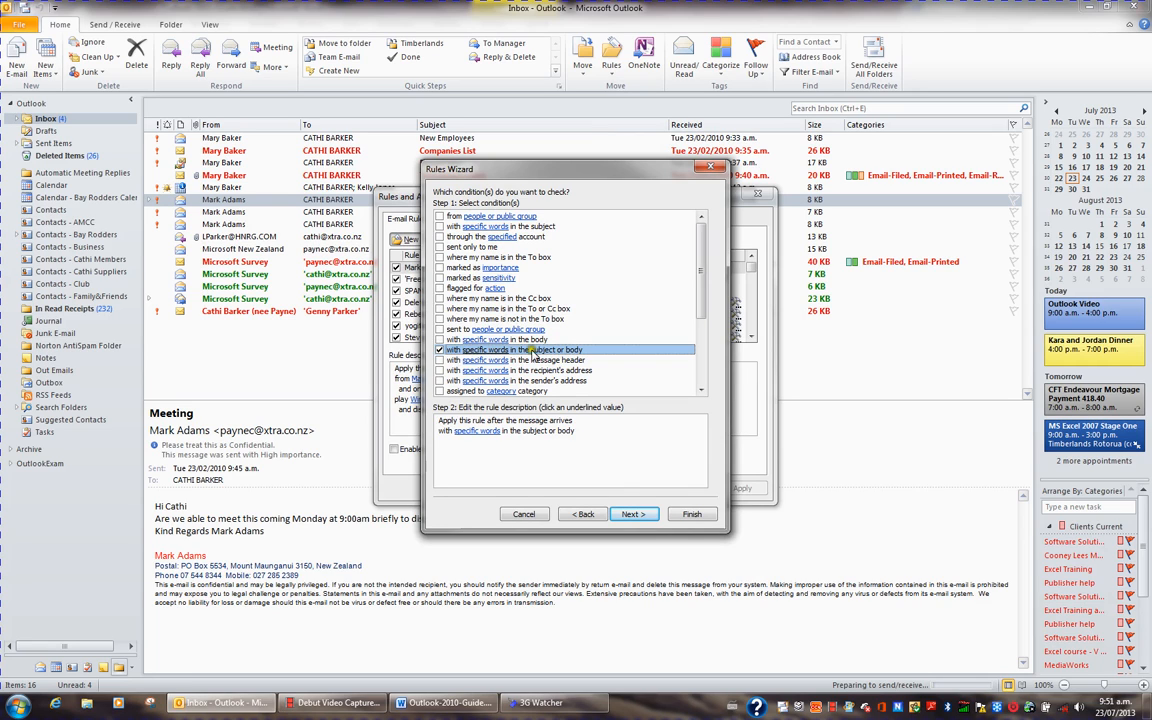
Add "rolex" to the specific words the rule searches for in the subject or body
left_click(484, 432)
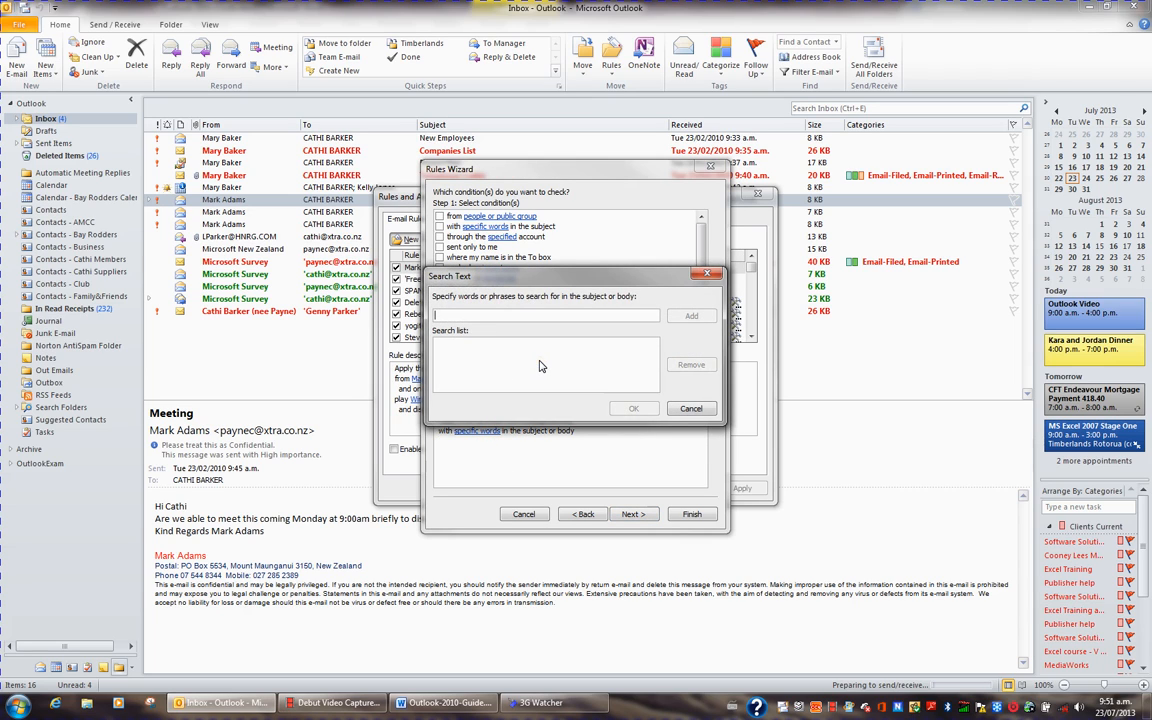
type("rolex")
left_click(690, 316)
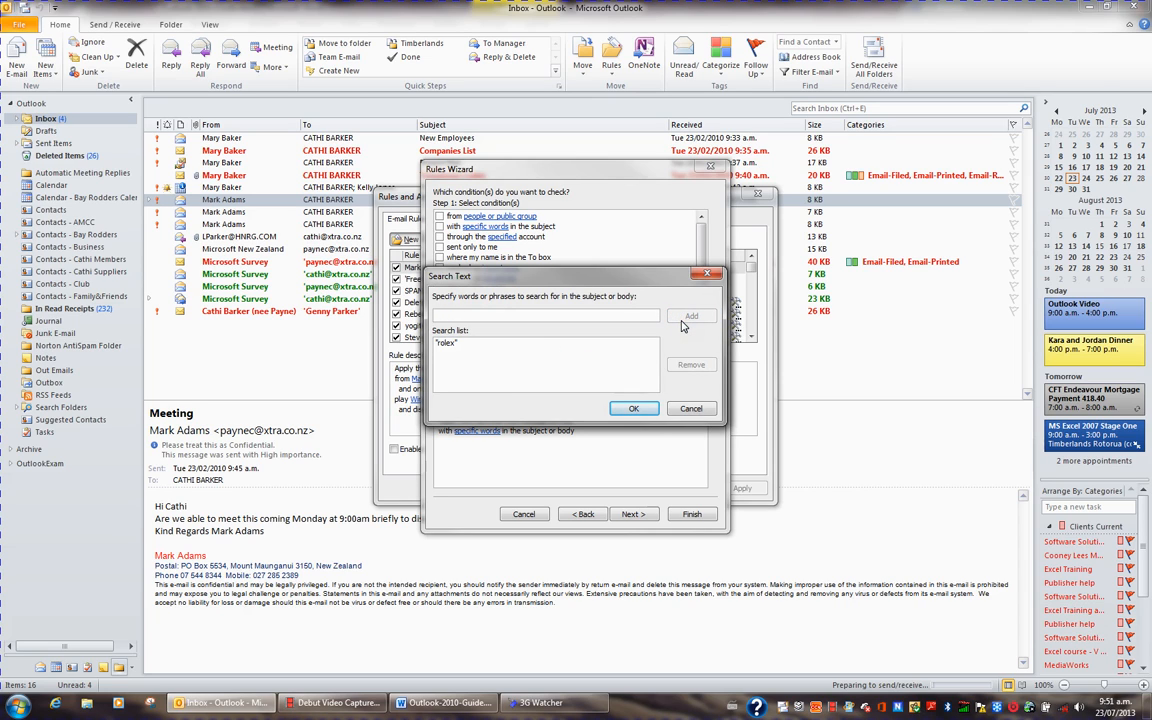
Add "prescription pills" to the search list, remove that phrase again and accept the list
type("prescription pills")
left_click(686, 318)
left_click(468, 352)
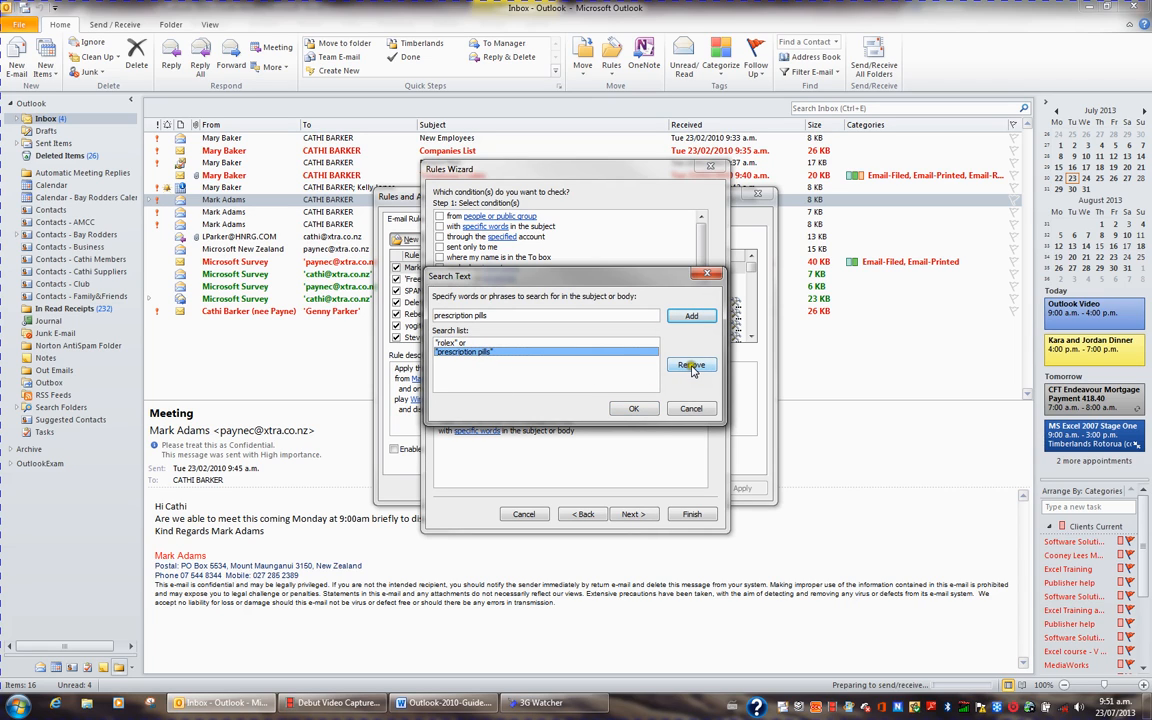
left_click(691, 366)
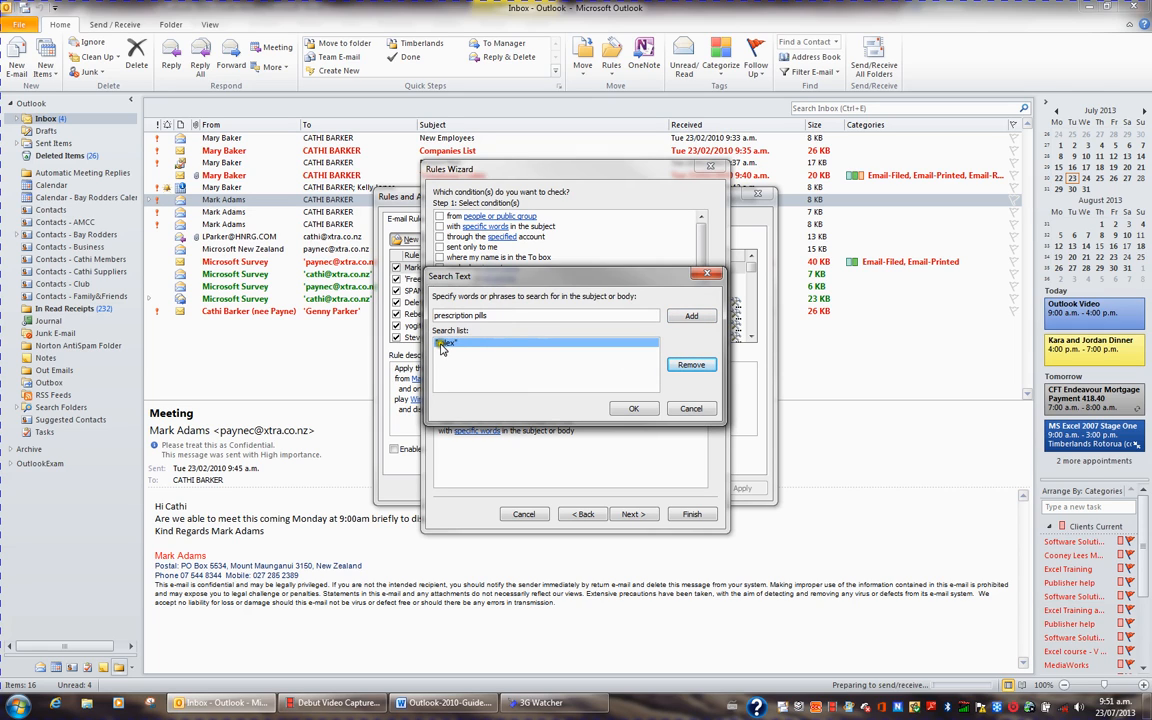
left_click(633, 408)
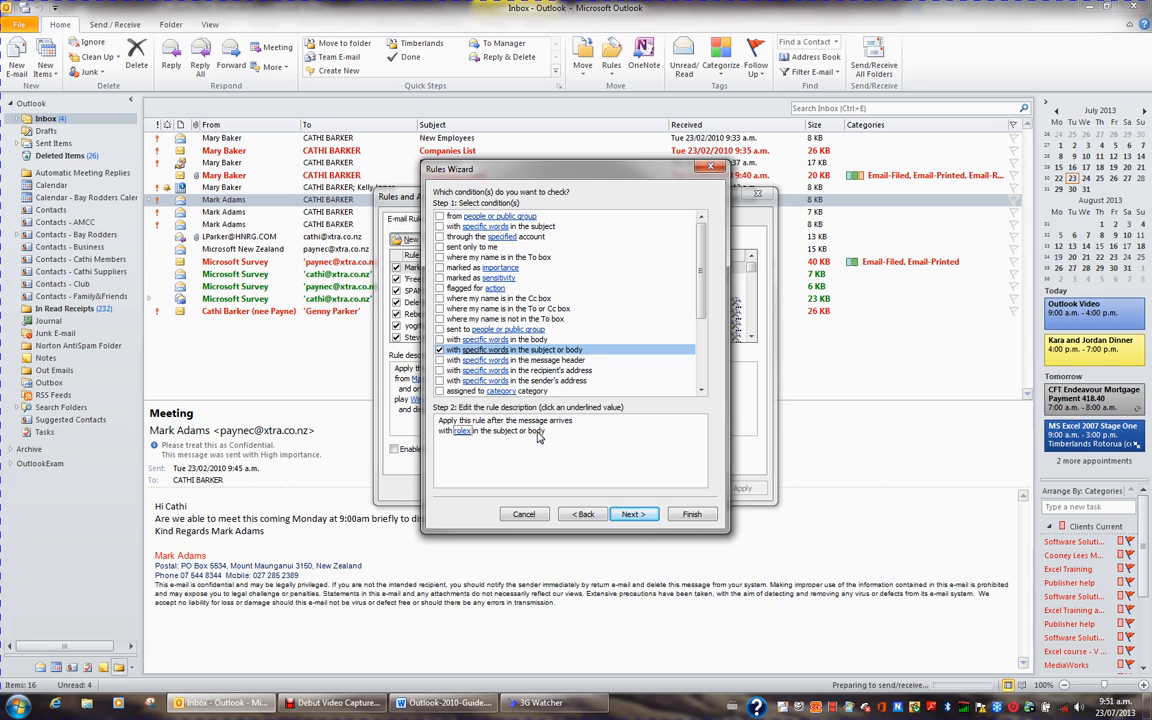
Replace the word in the rule's search list with the phrase "rolex watch"
left_click(462, 432)
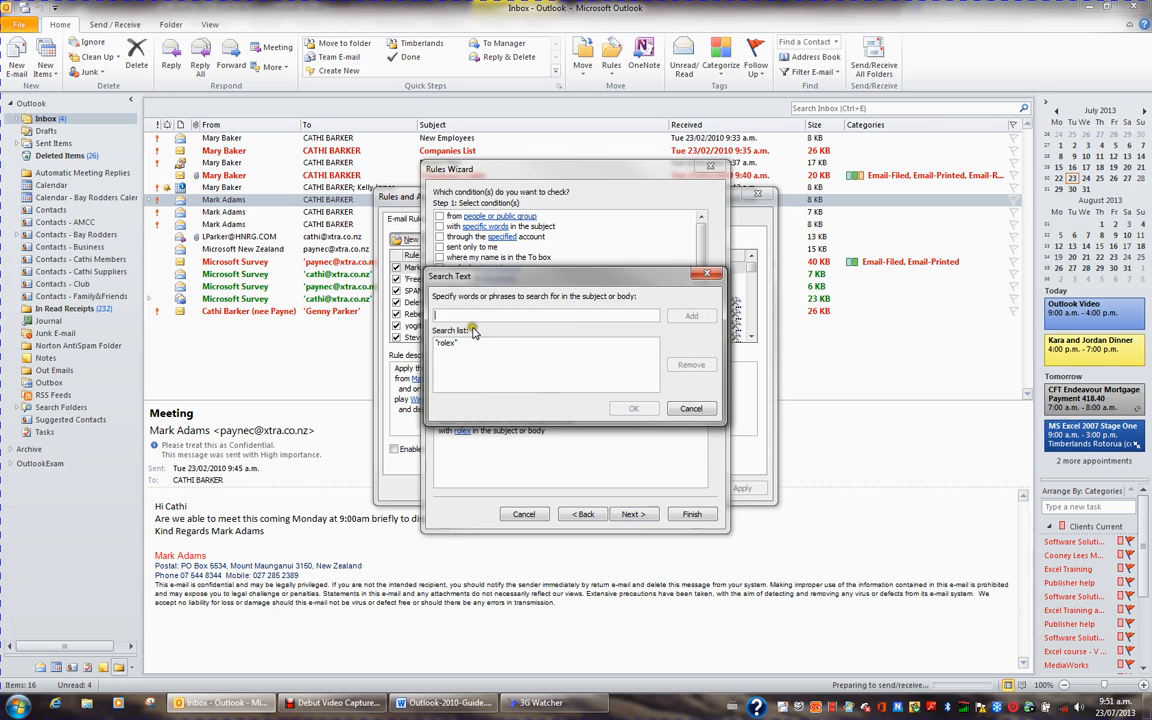
left_click(447, 343)
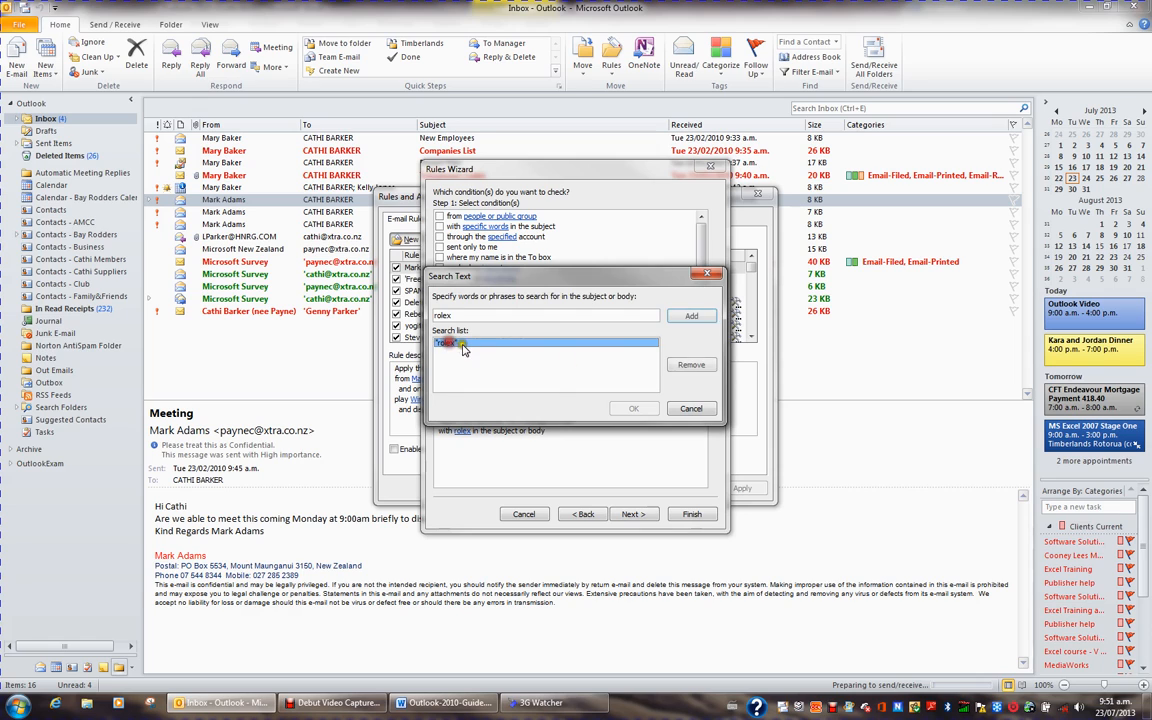
left_click(690, 364)
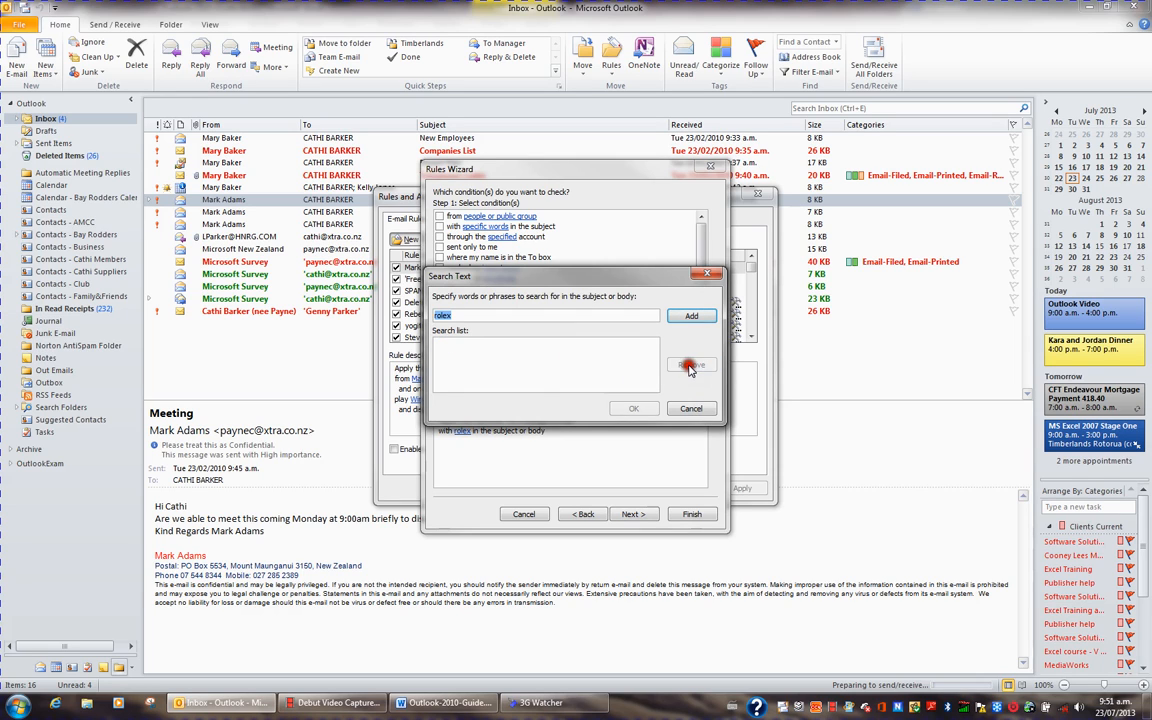
left_click(474, 317)
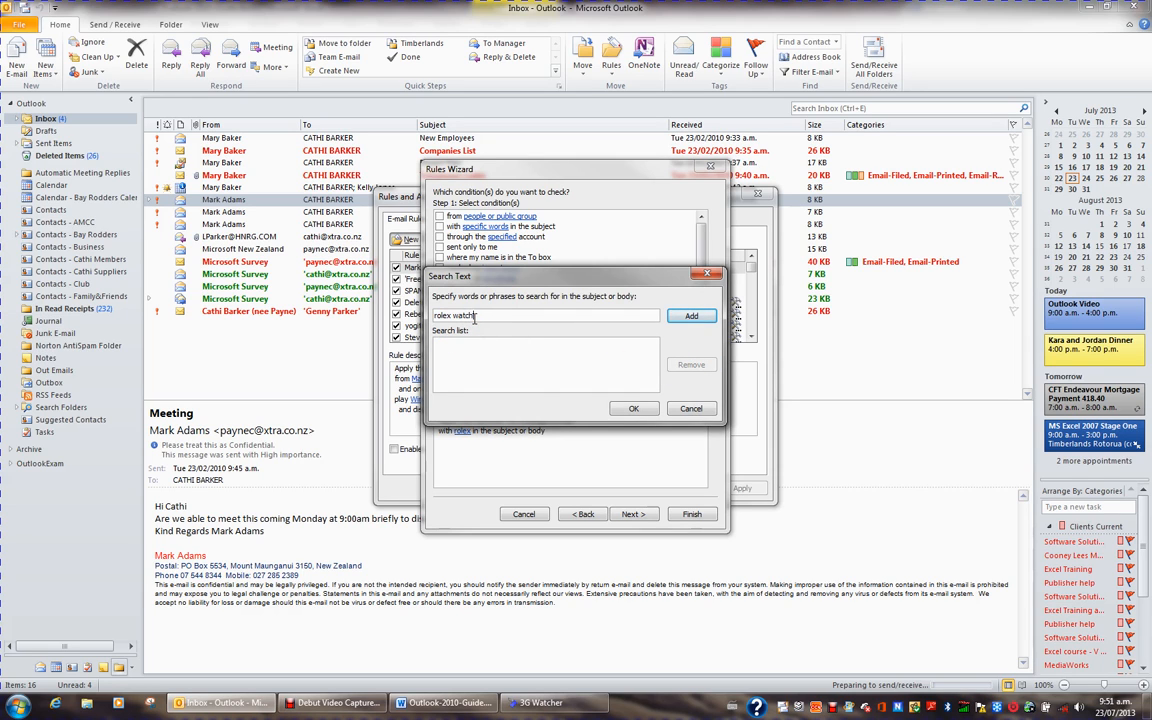
left_click(690, 316)
left_click(634, 406)
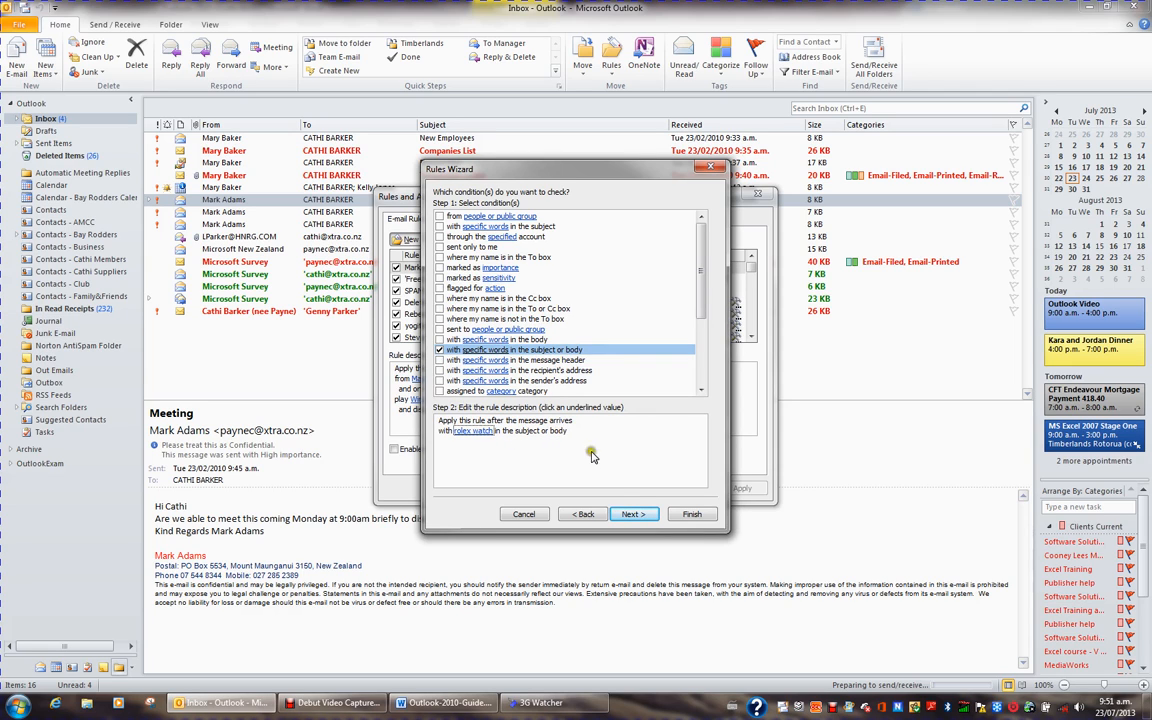
Set the rule's action to permanently delete matching messages and accept the permanent deletion
left_click(634, 515)
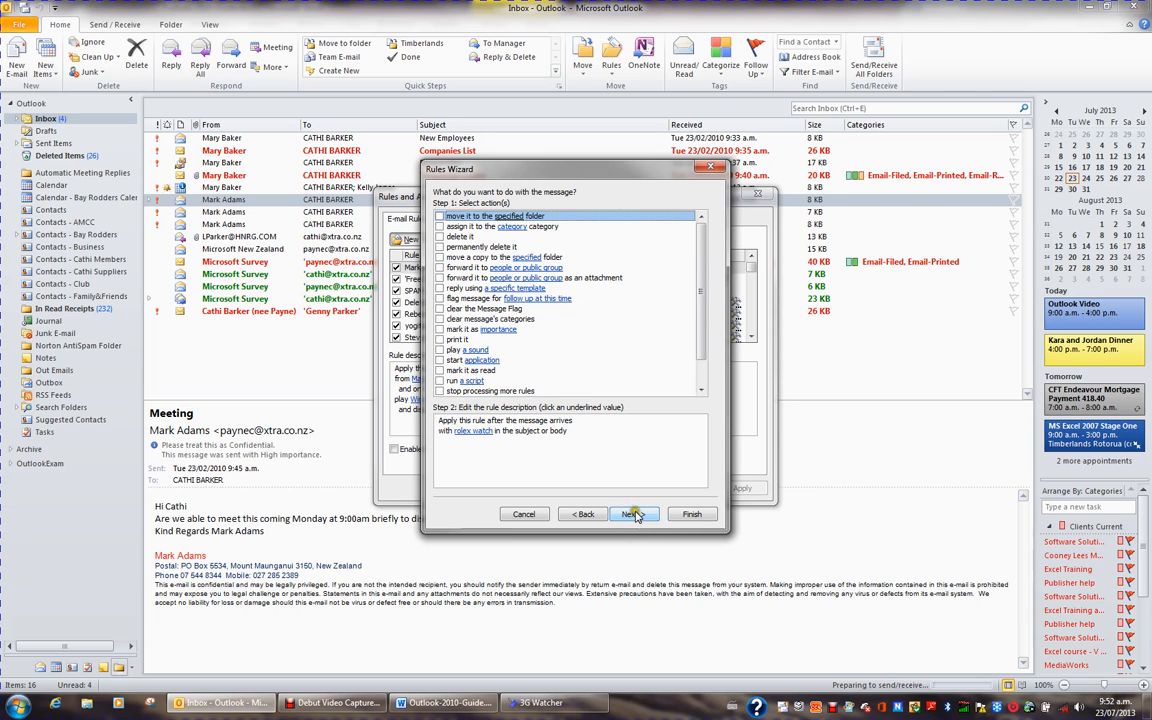
left_click(569, 360)
left_click(440, 237)
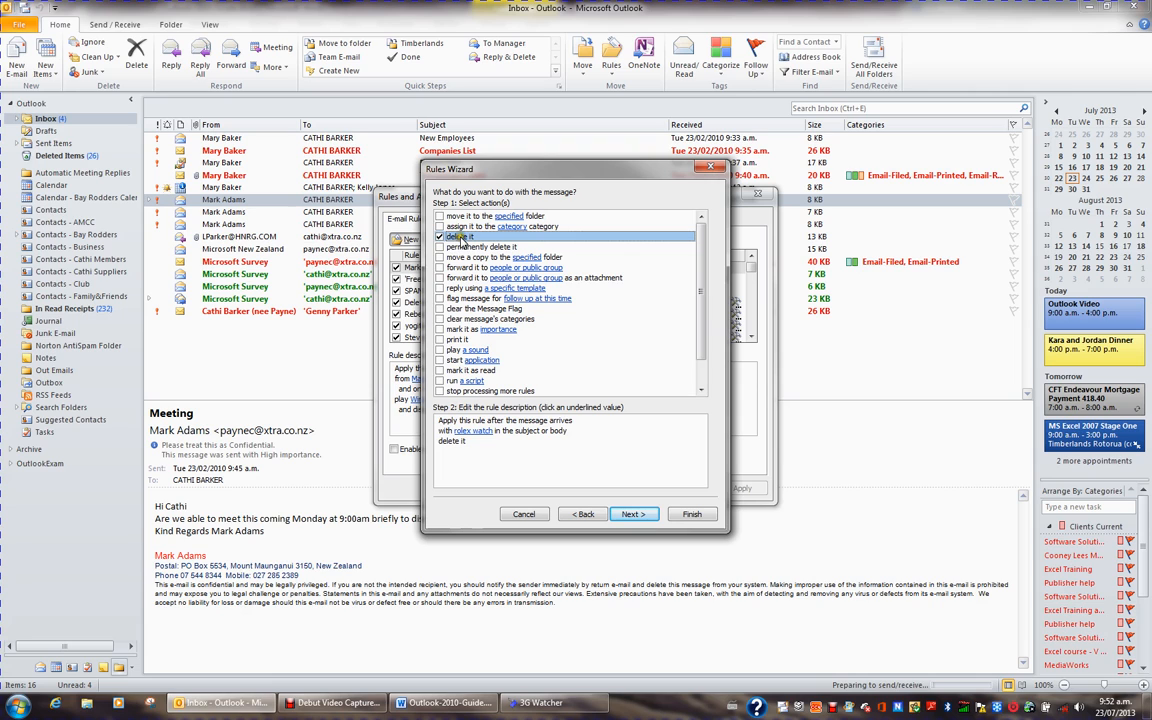
left_click(439, 237)
left_click(440, 247)
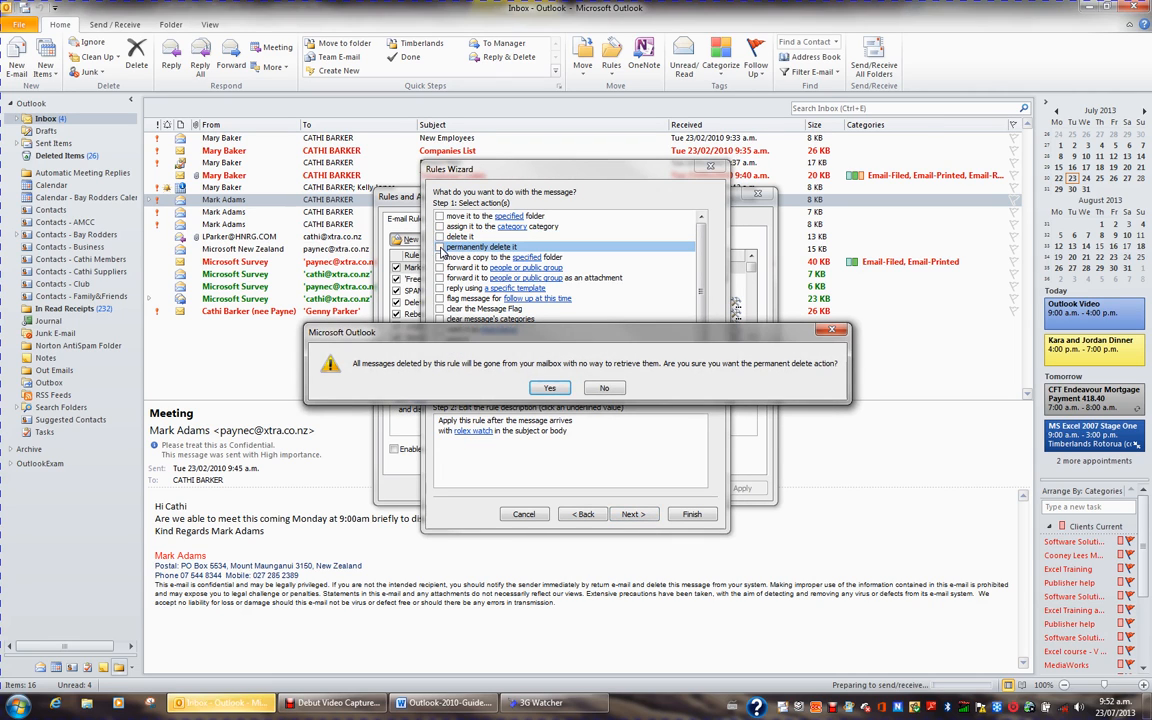
left_click(554, 389)
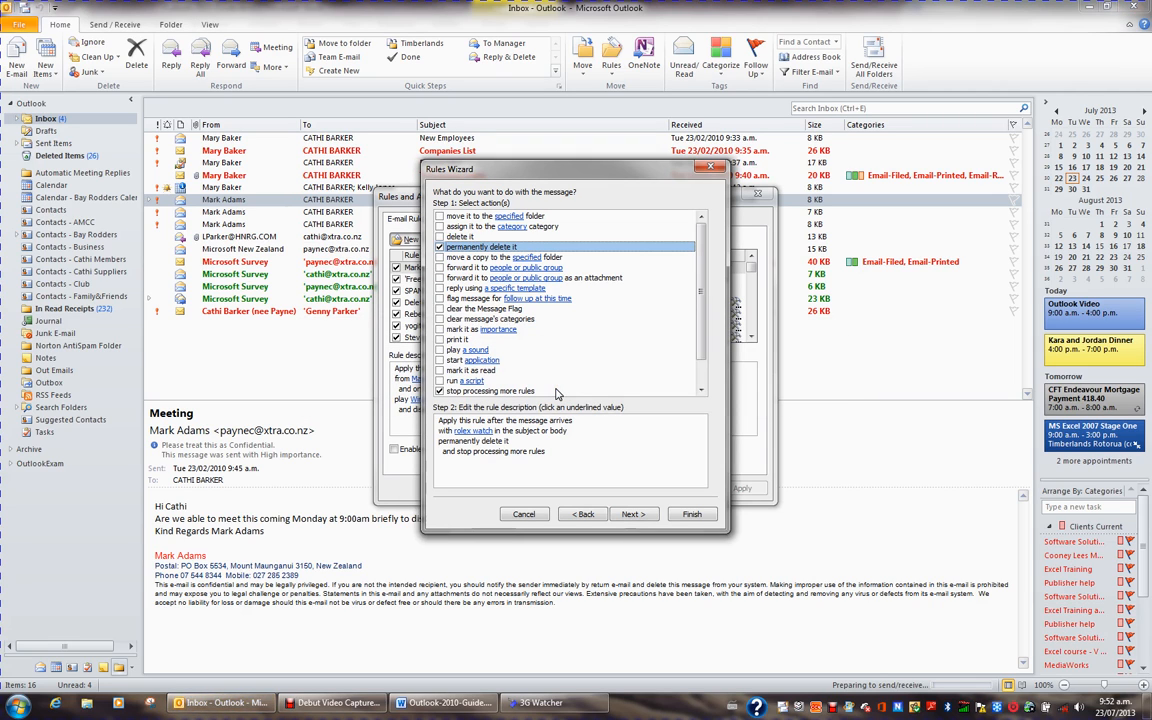
Leave out exceptions, name the rule "Delete emails with rolex watch in the subject or body", and finish it with running on existing Inbox messages enabled
left_click(640, 515)
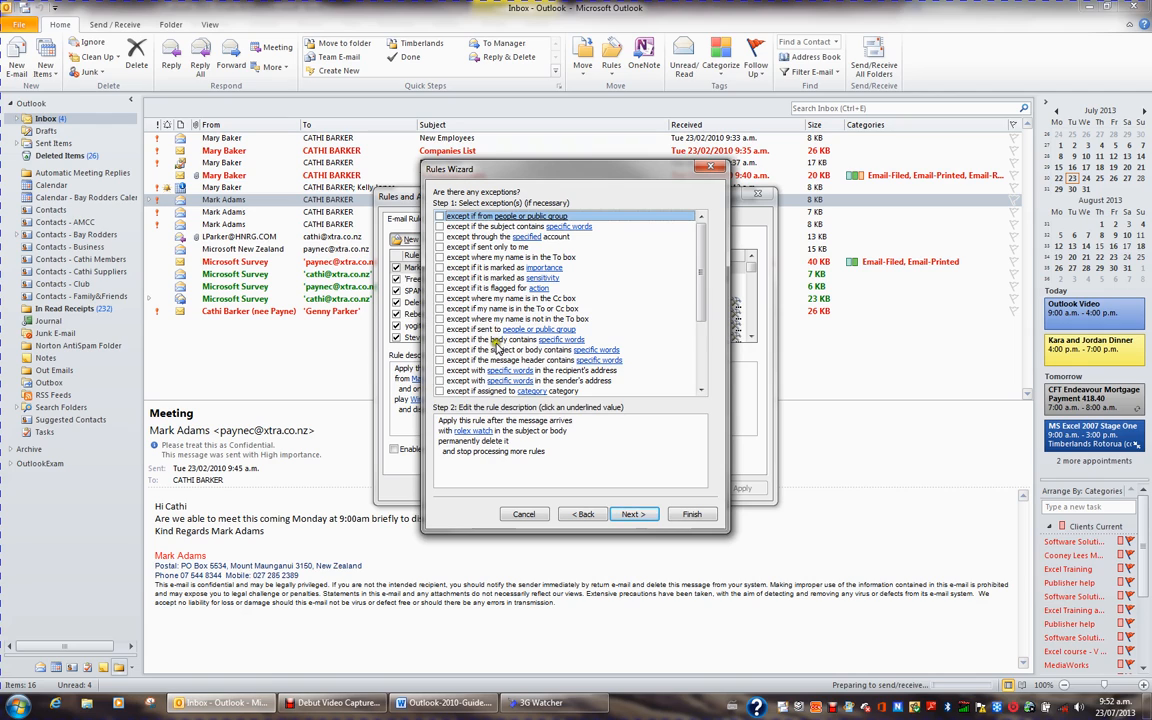
left_click(640, 514)
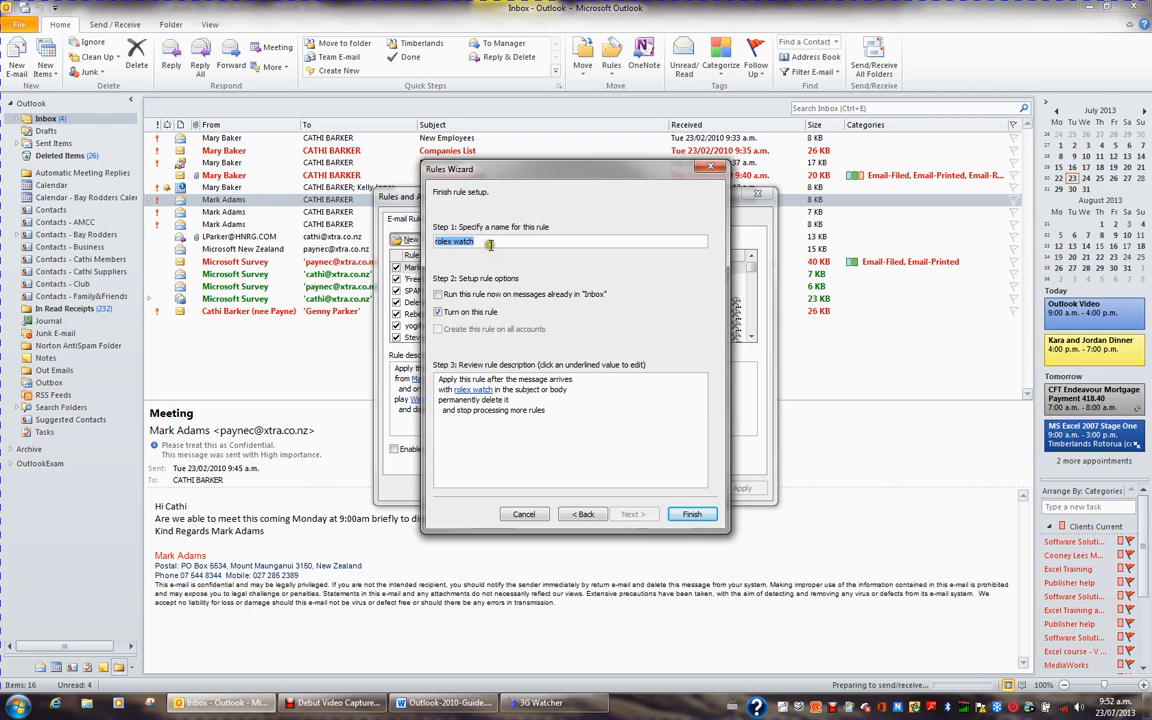
type("Delete emails with")
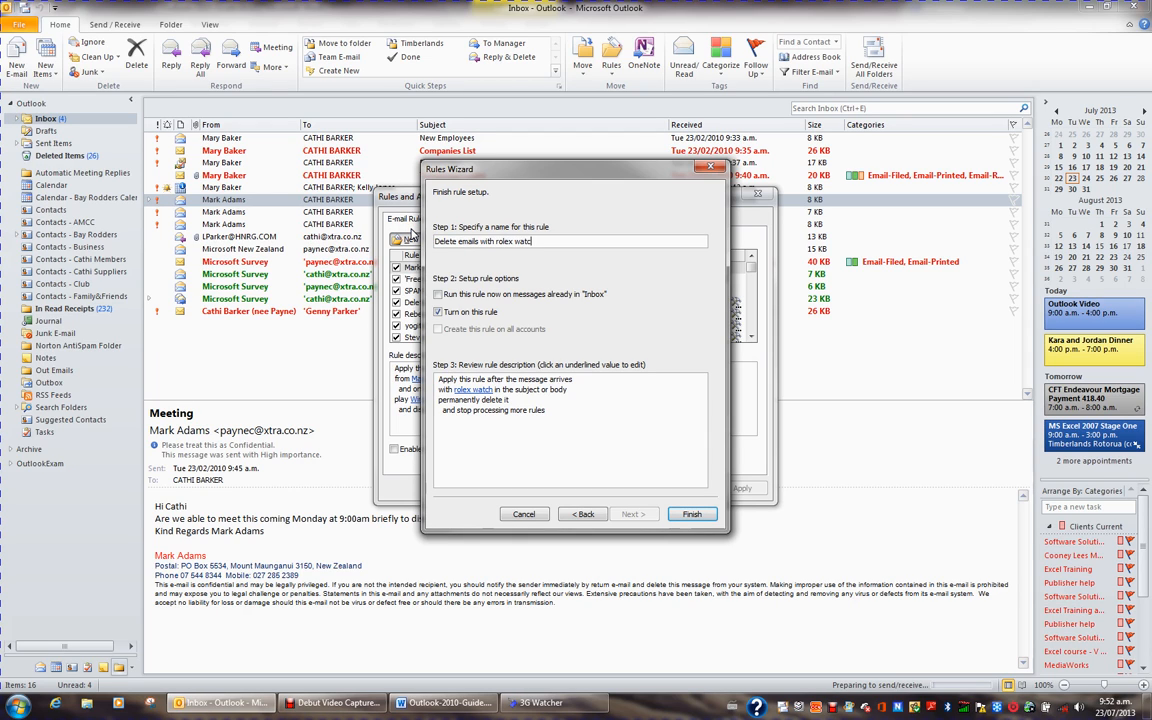
type(" rolex watch in the subject or body")
left_click(462, 297)
left_click(692, 514)
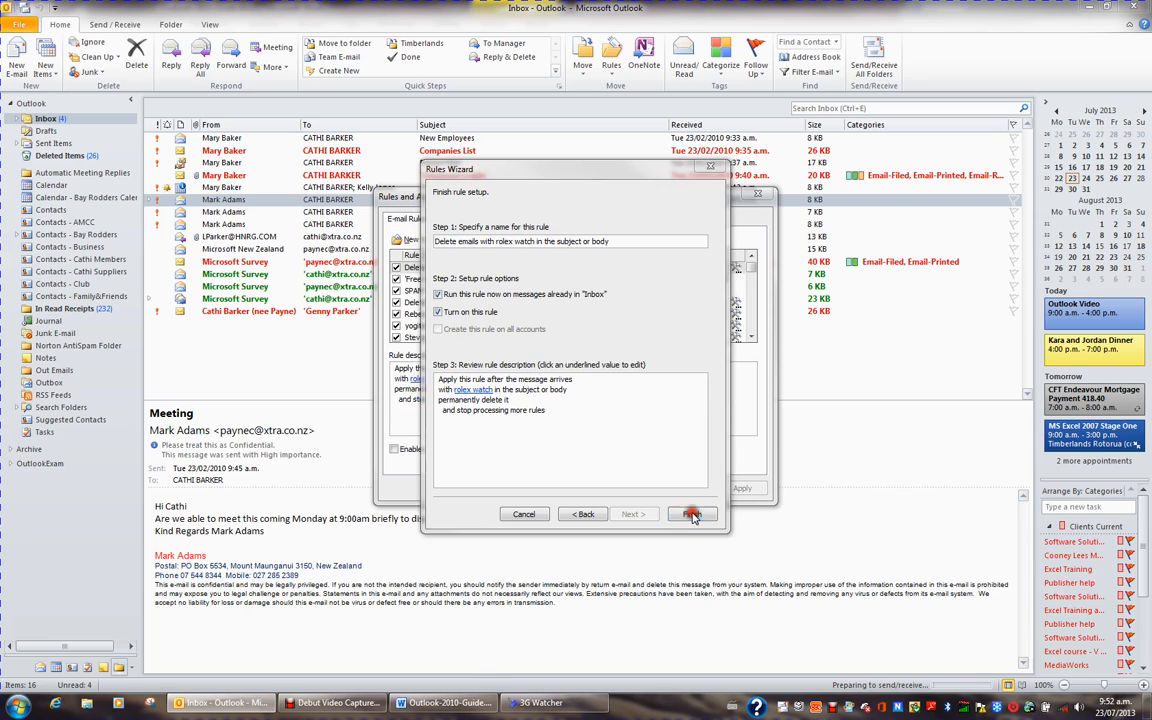